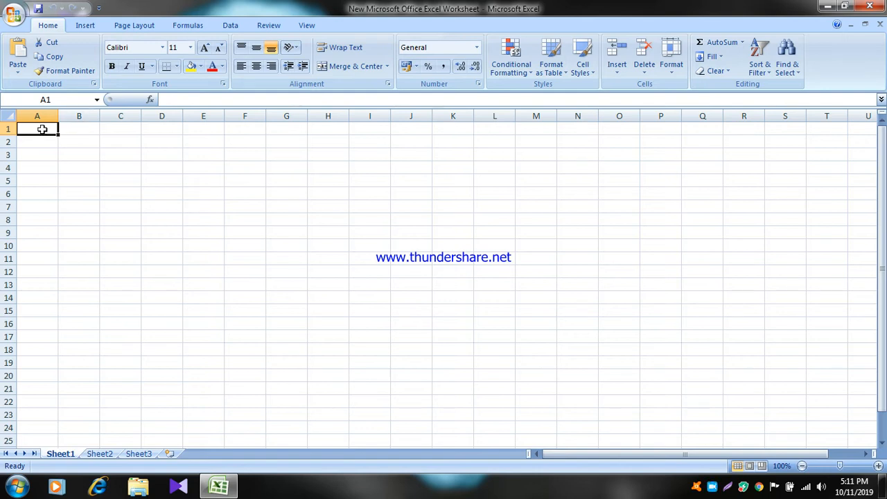
Enter the column headers name, miter no, unite and bill in cells A1 to D1.
{"action": "type", "text": "name"}
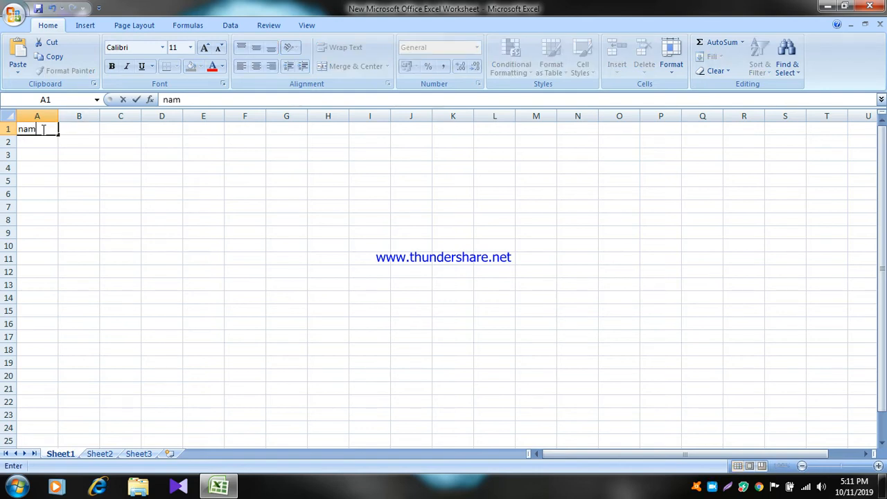
{"action": "left_click", "coordinate": [77, 128]}
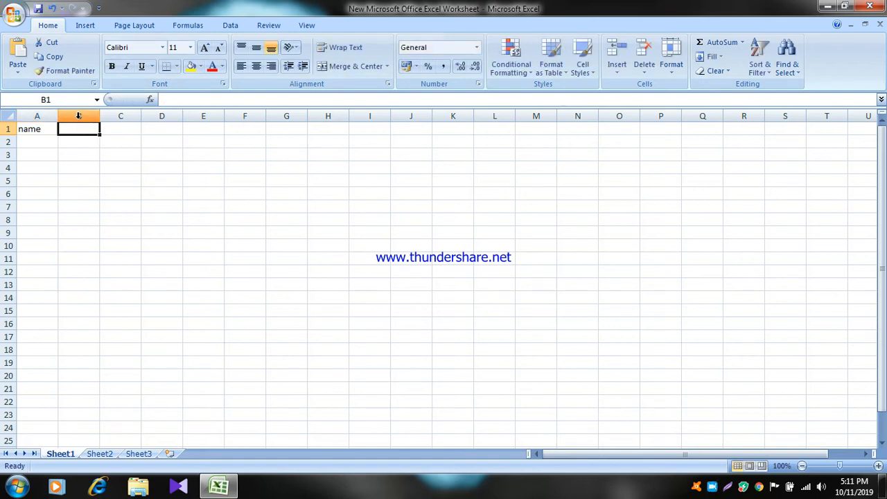
{"action": "type", "text": "mit"}
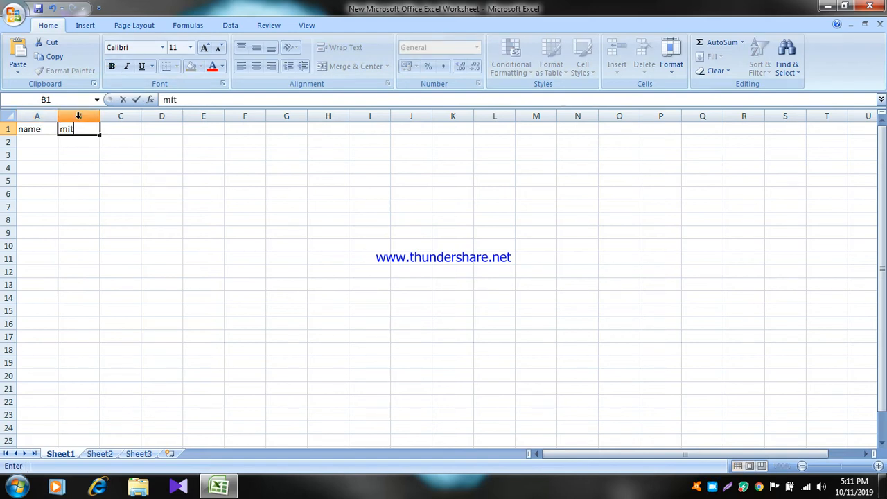
{"action": "type", "text": "er no"}
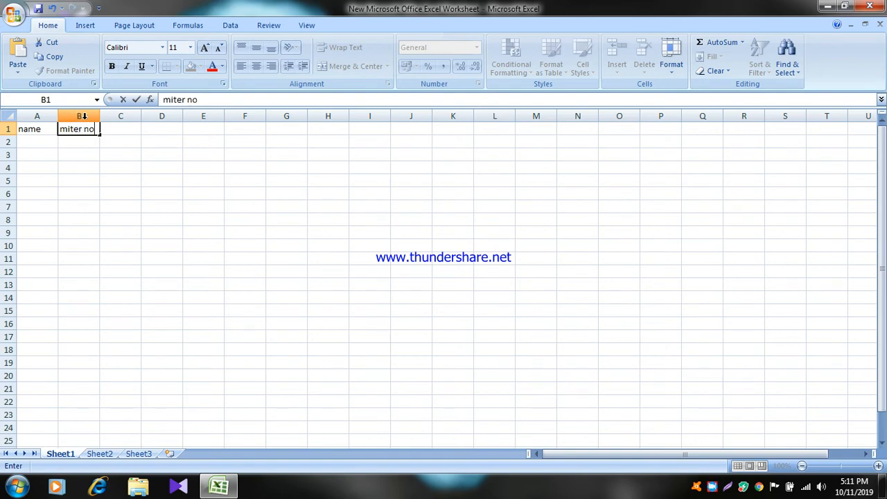
{"action": "left_click", "coordinate": [119, 130]}
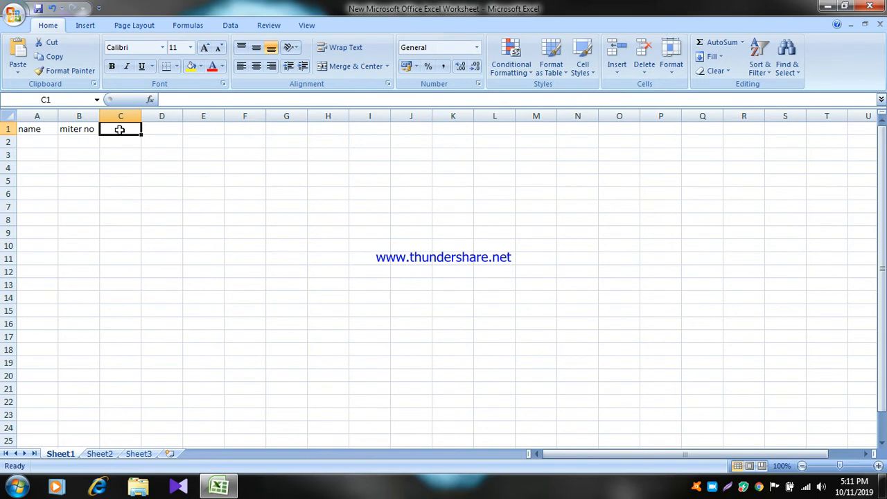
{"action": "type", "text": "unite"}
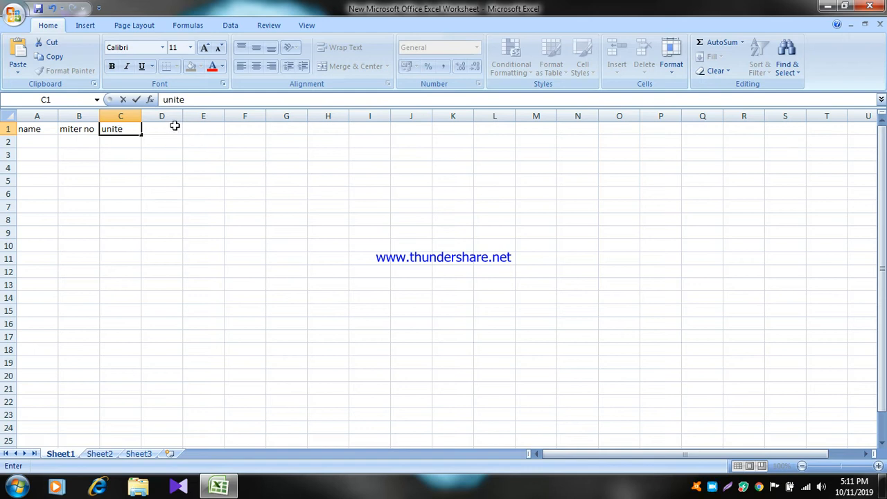
{"action": "left_click", "coordinate": [175, 126]}
{"action": "type", "text": "bill"}
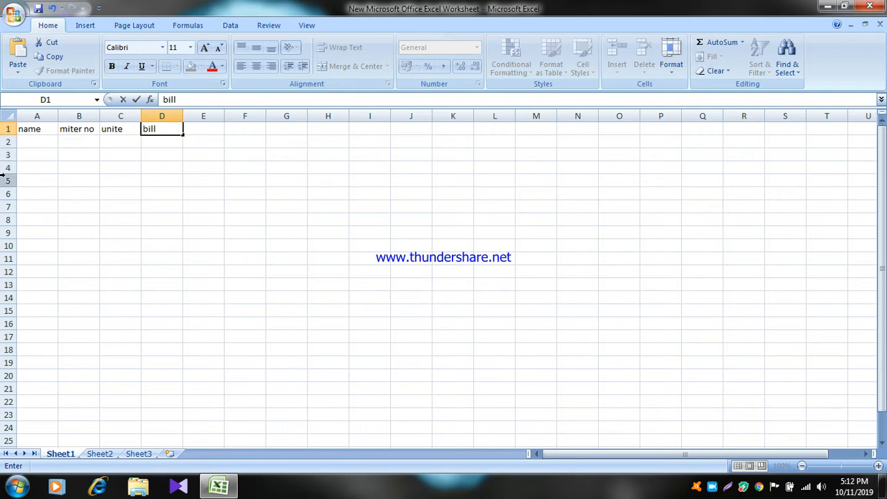
Fill cells A2 to A4 under the name header with the three customers' names.
{"action": "left_click", "coordinate": [34, 141]}
{"action": "type", "text": "komol"}
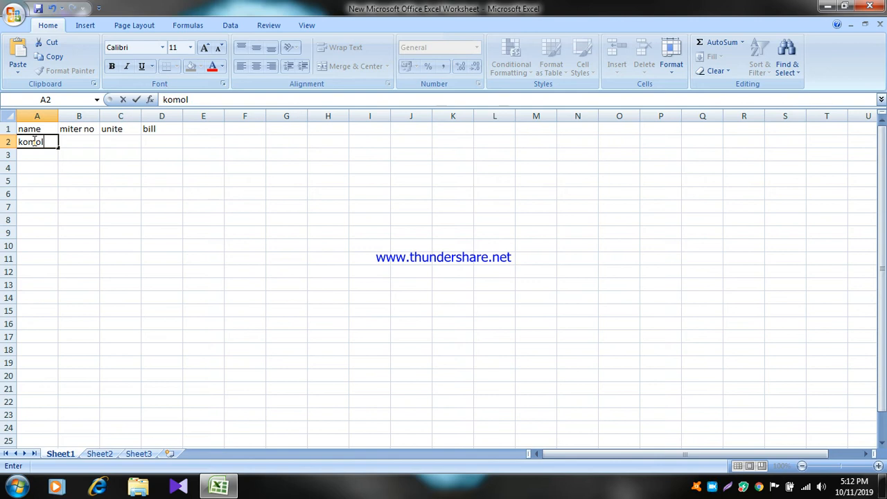
{"action": "key", "text": "Return"}
{"action": "type", "text": "sohag"}
{"action": "key", "text": "Return"}
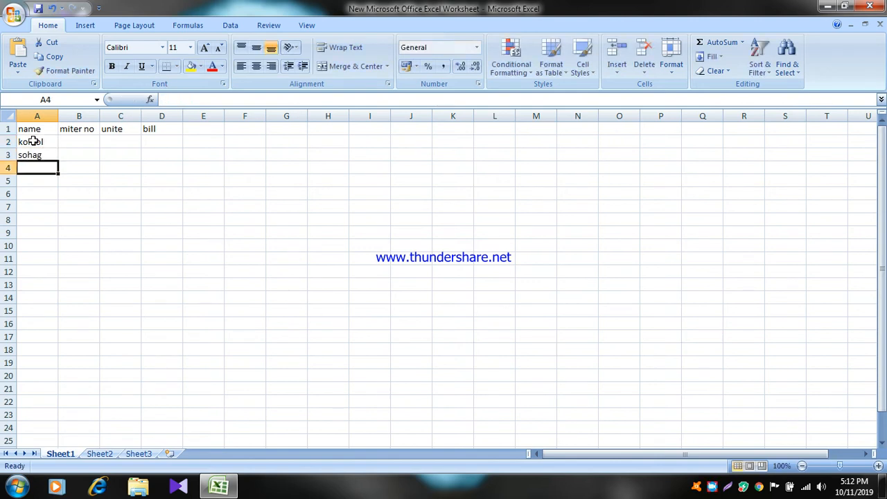
{"action": "type", "text": "havib"}
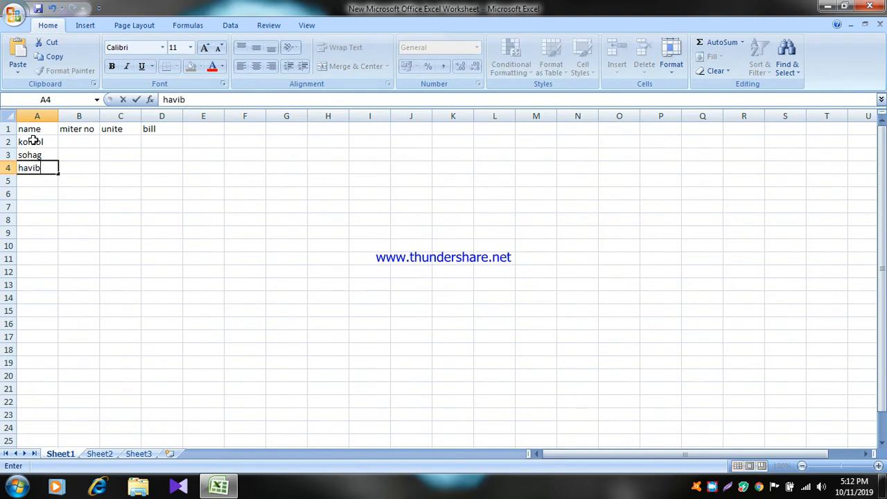
Enter the miter no values 1, 2 and 3 in cells B2 to B4.
{"action": "left_click", "coordinate": [75, 139]}
{"action": "type", "text": "1"}
{"action": "key", "text": "Return"}
{"action": "type", "text": "2"}
{"action": "key", "text": "Return"}
{"action": "type", "text": "3"}
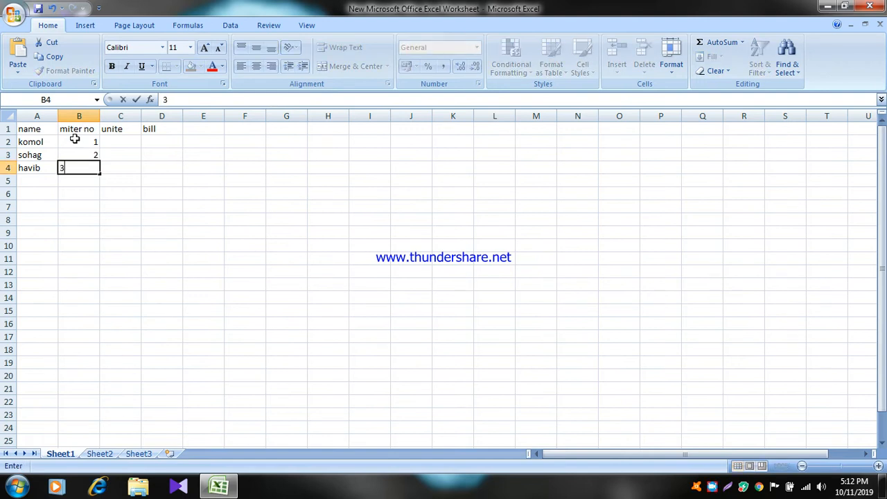
Enter the unite values 120, 250 and 530 in cells C2 to C4, ending on bill cell D2.
{"action": "left_click", "coordinate": [115, 144]}
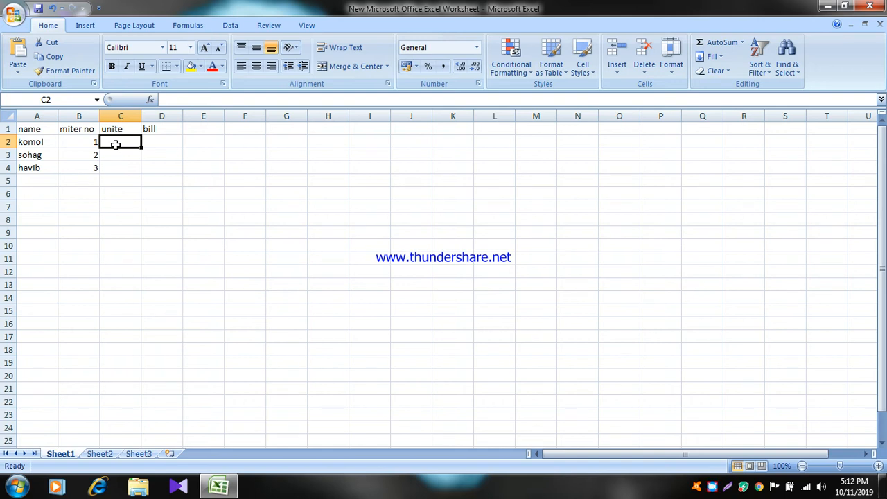
{"action": "type", "text": "120"}
{"action": "key", "text": "Return"}
{"action": "type", "text": "250"}
{"action": "key", "text": "Return"}
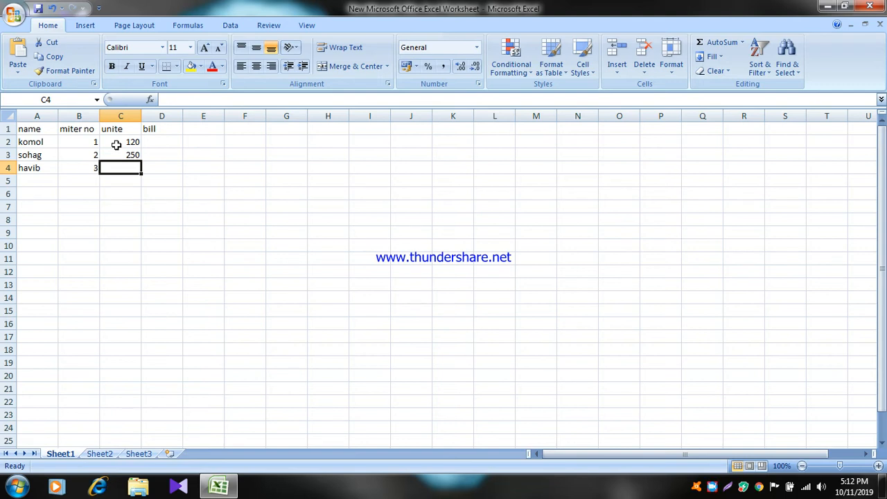
{"action": "type", "text": "530"}
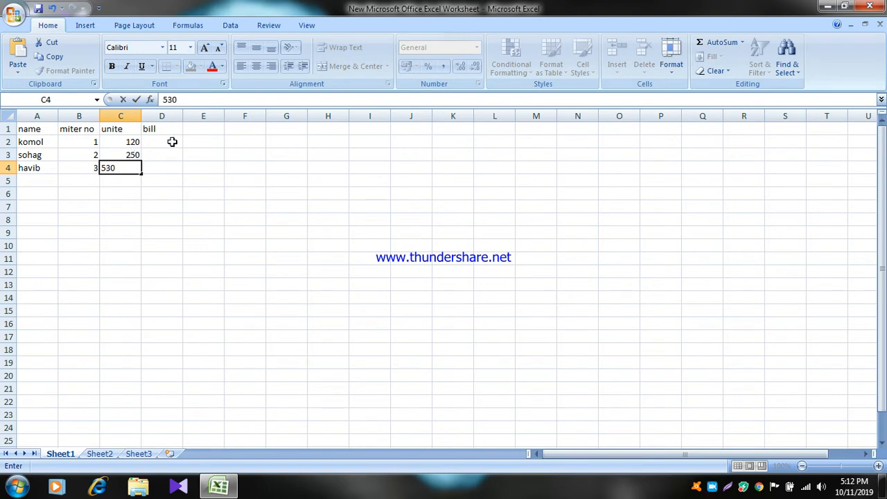
{"action": "left_click", "coordinate": [162, 141]}
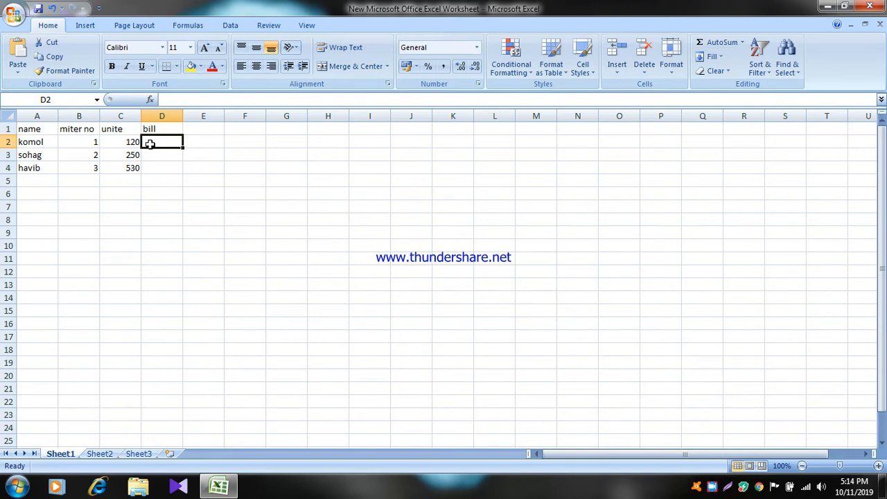
{"action": "type", "text": "="}
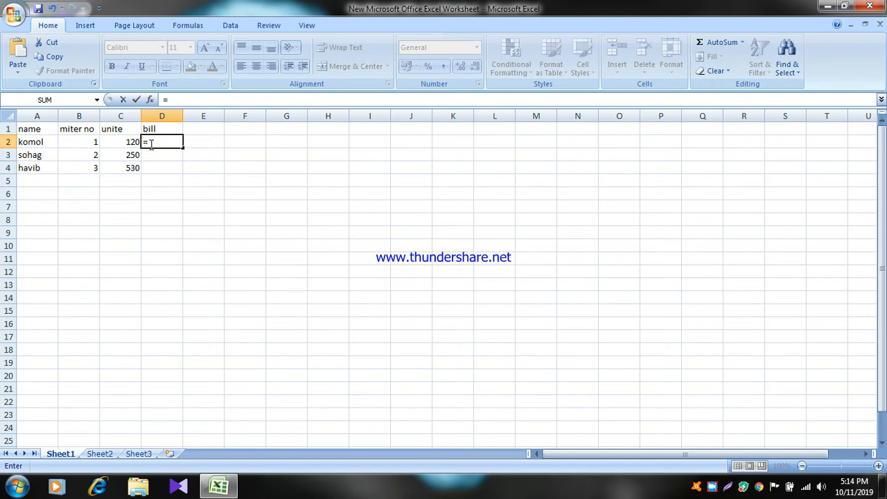
{"action": "type", "text": "if"}
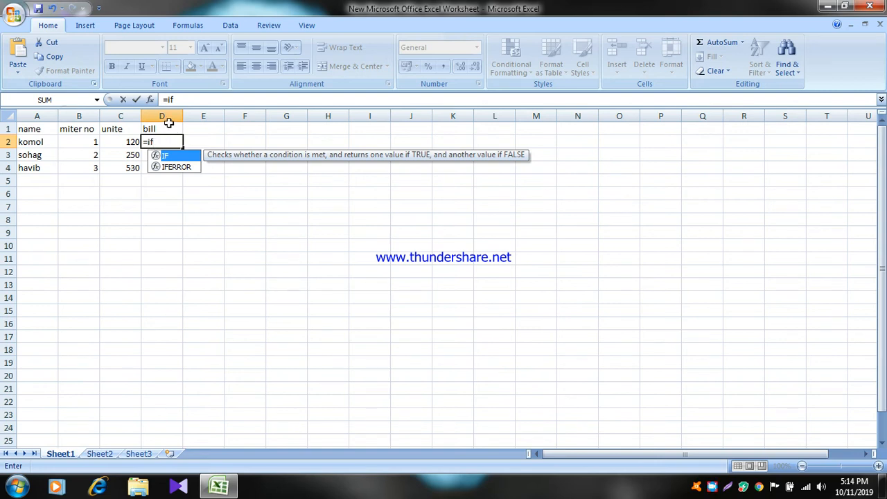
{"action": "type", "text": "(c2"}
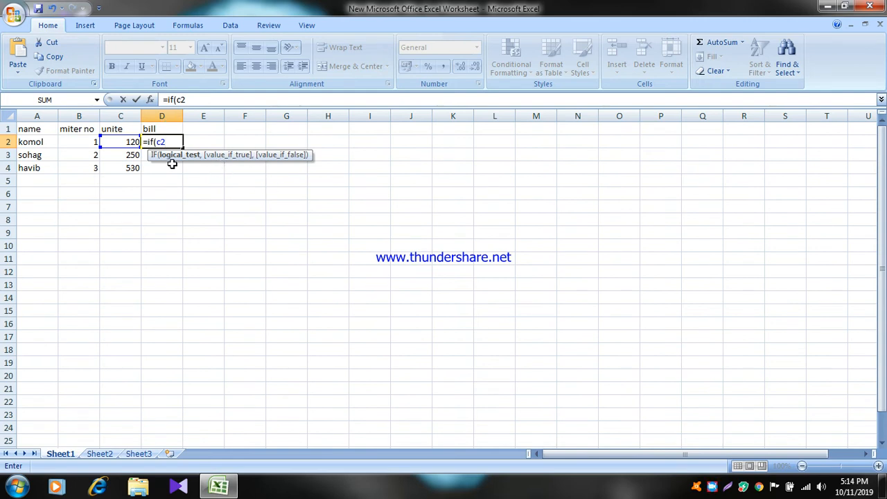
{"action": "key", "text": "Return"}
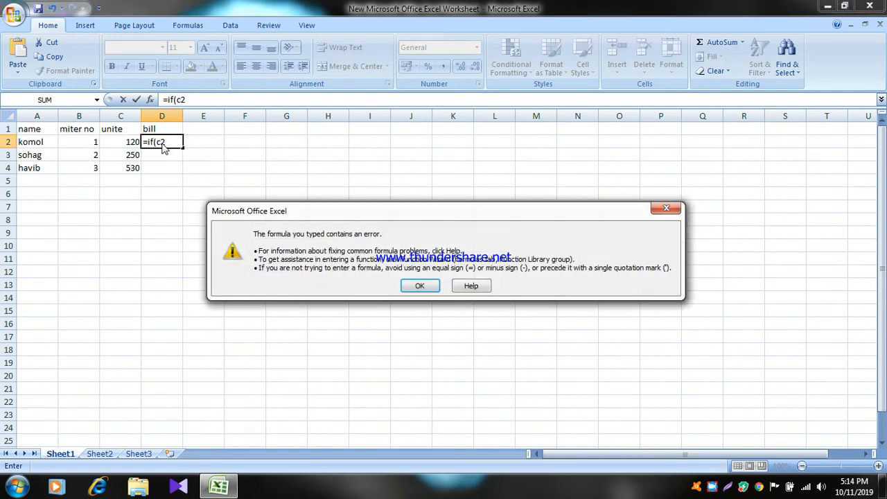
{"action": "left_click", "coordinate": [665, 208]}
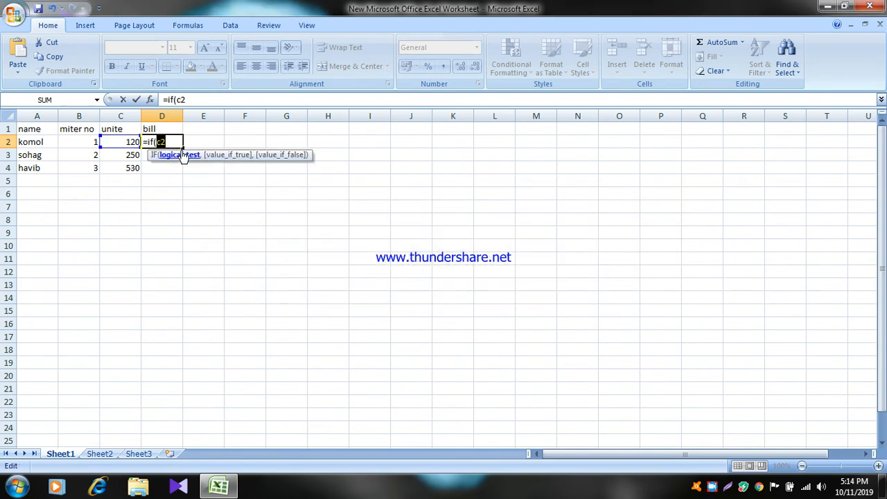
{"action": "left_click_drag", "start_coordinate": [159, 141], "coordinate": [146, 144]}
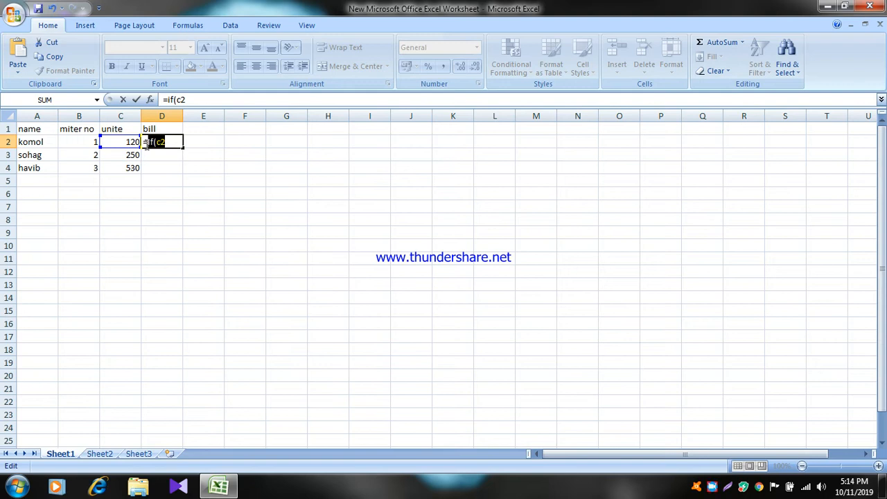
{"action": "type", "text": "="}
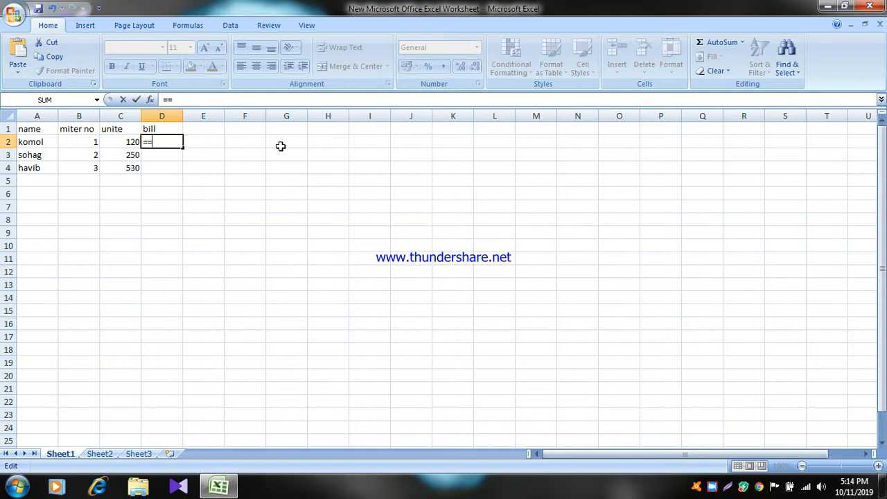
{"action": "type", "text": "=="}
{"action": "key", "text": "BackSpace"}
{"action": "key", "text": "BackSpace"}
{"action": "key", "text": "BackSpace"}
{"action": "key", "text": "BackSpace"}
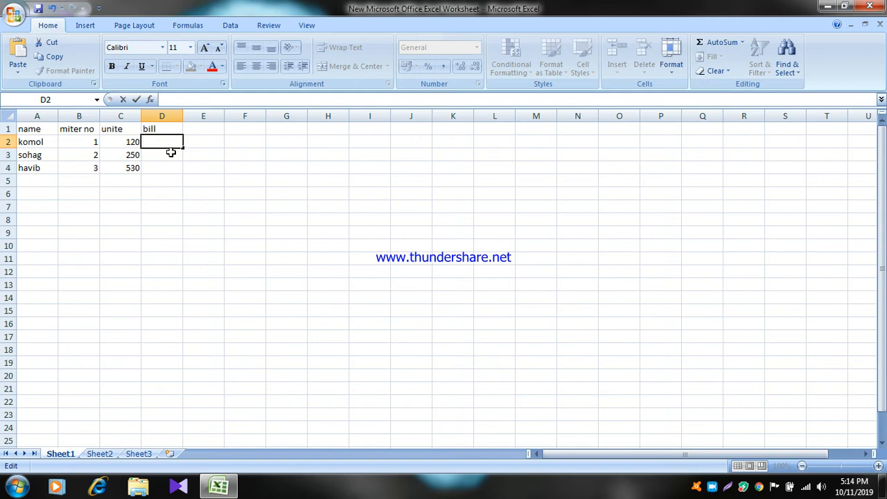
Begin the bill formula in D2 with =if(c2<120,c2*3.20, to charge 3.20 per unit below 120 units.
{"action": "type", "text": "="}
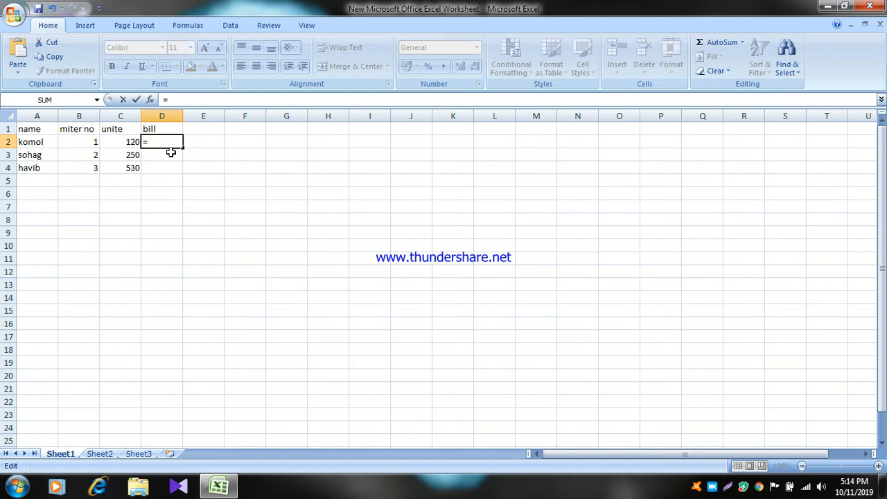
{"action": "type", "text": "if"}
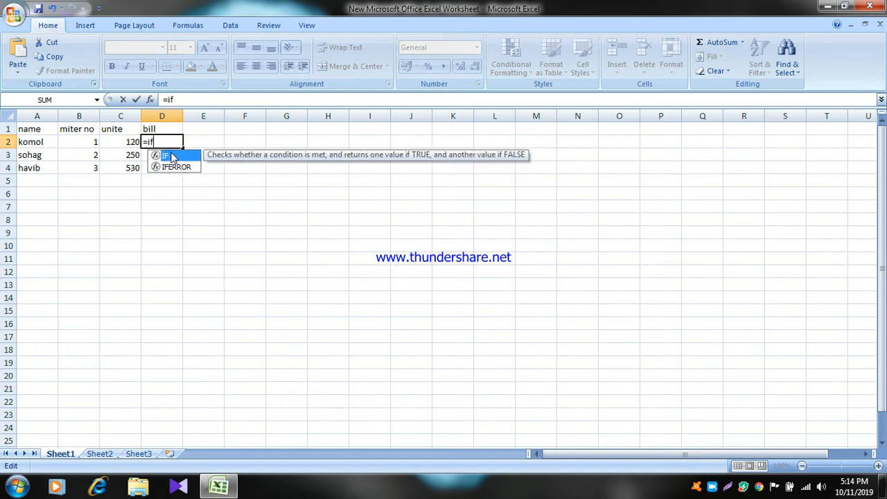
{"action": "type", "text": "c2"}
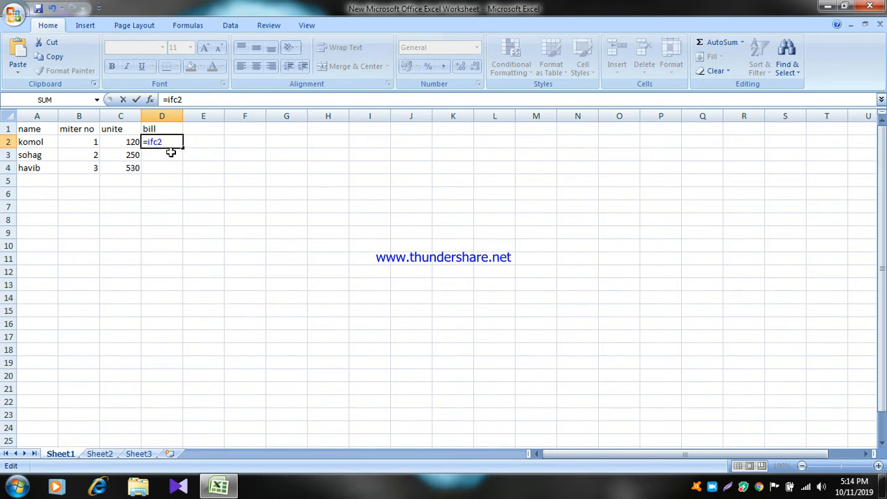
{"action": "key", "text": "BackSpace"}
{"action": "key", "text": "BackSpace"}
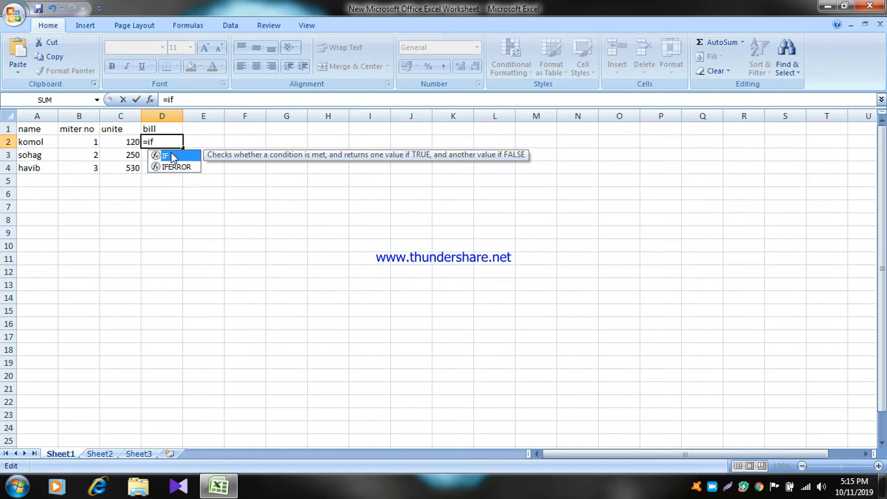
{"action": "type", "text": "(c2"}
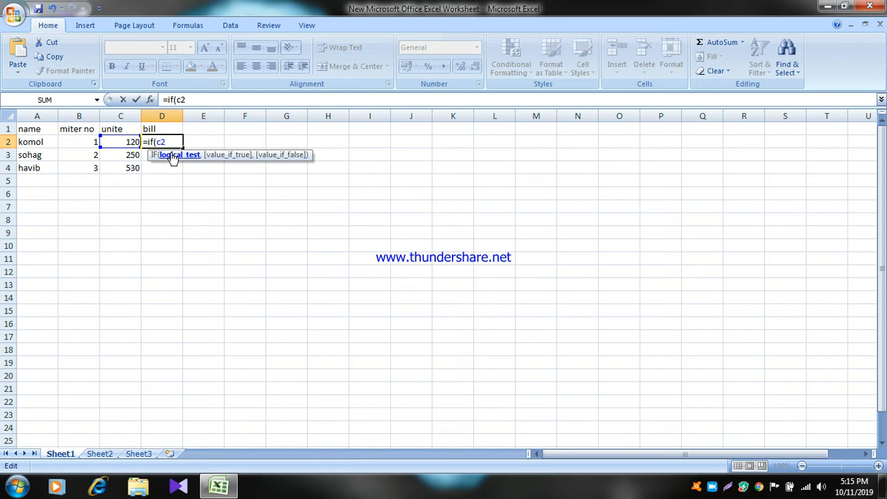
{"action": "type", "text": "<120,"}
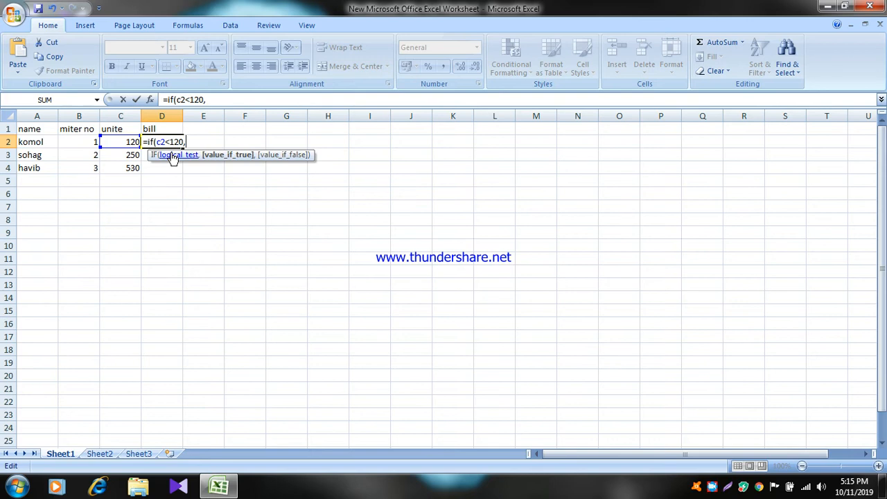
{"action": "type", "text": "c2*3.20,"}
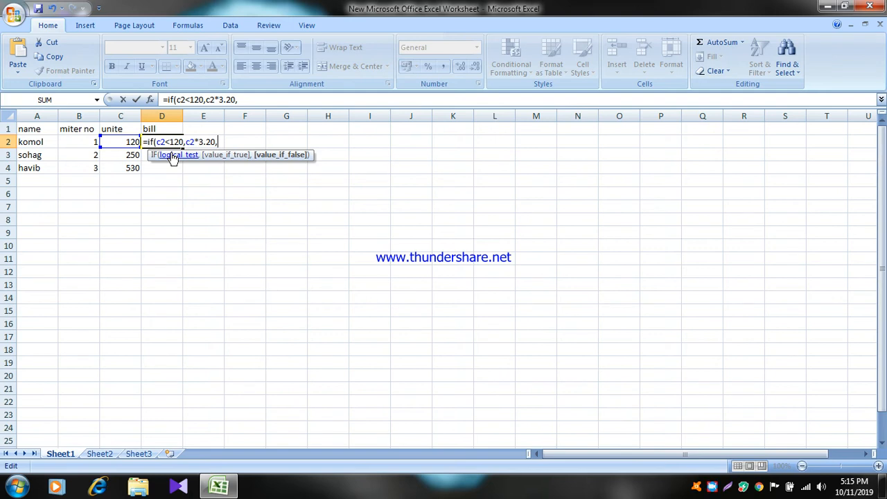
Extend the D2 bill formula with if(and(c2>=120,c2<210),c2*4.50, to charge 4.50 per unit from 120 up to 210 units.
{"action": "type", "text": "if"}
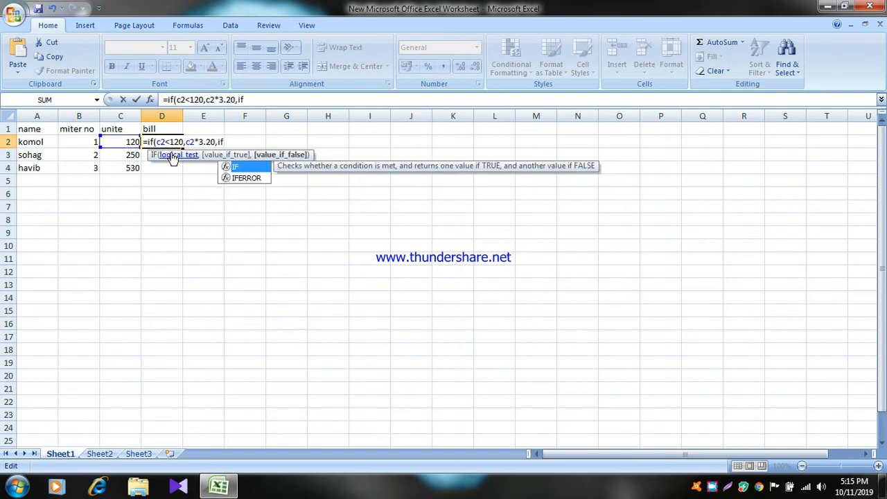
{"action": "type", "text": "(and"}
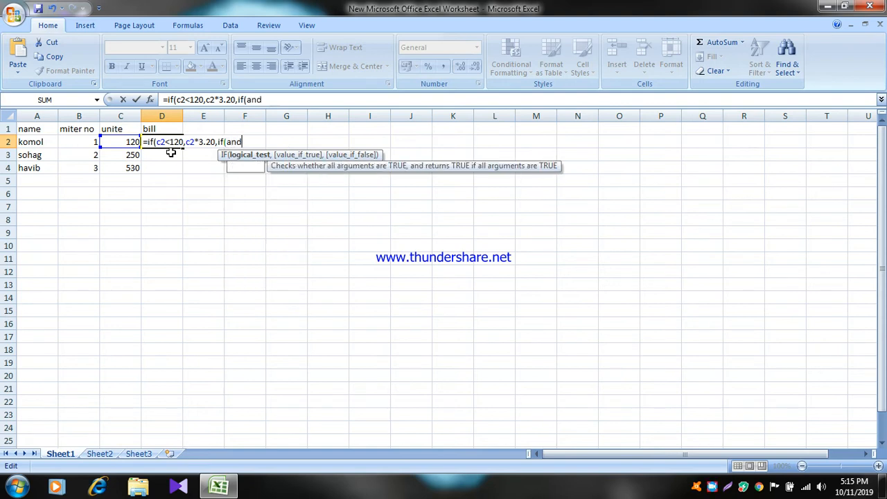
{"action": "type", "text": "("}
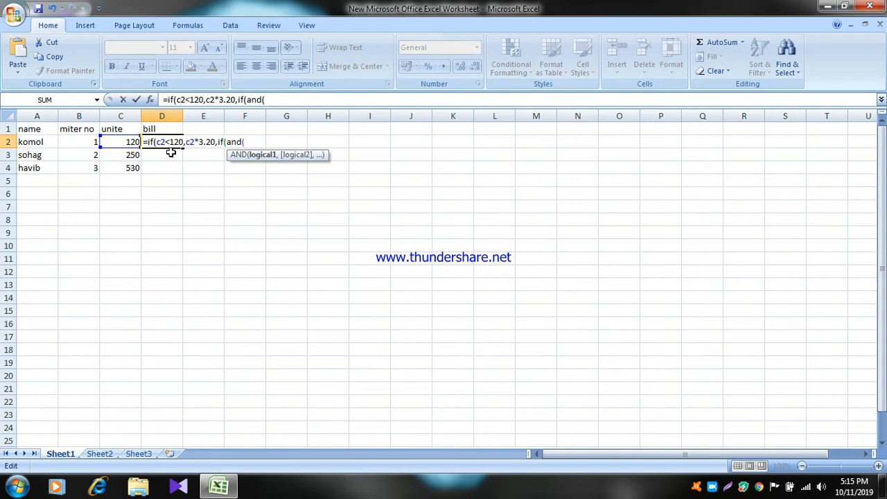
{"action": "type", "text": "c2"}
{"action": "type", "text": ">=120"}
{"action": "type", "text": ",c2<"}
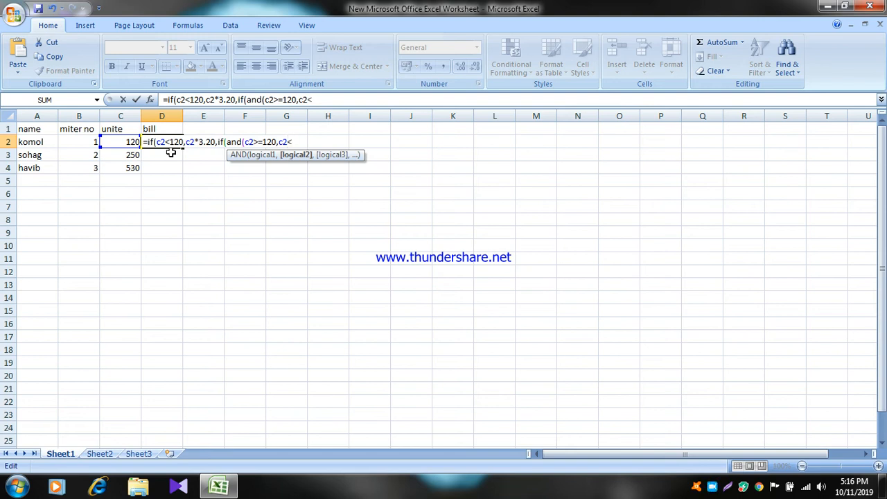
{"action": "type", "text": "210),"}
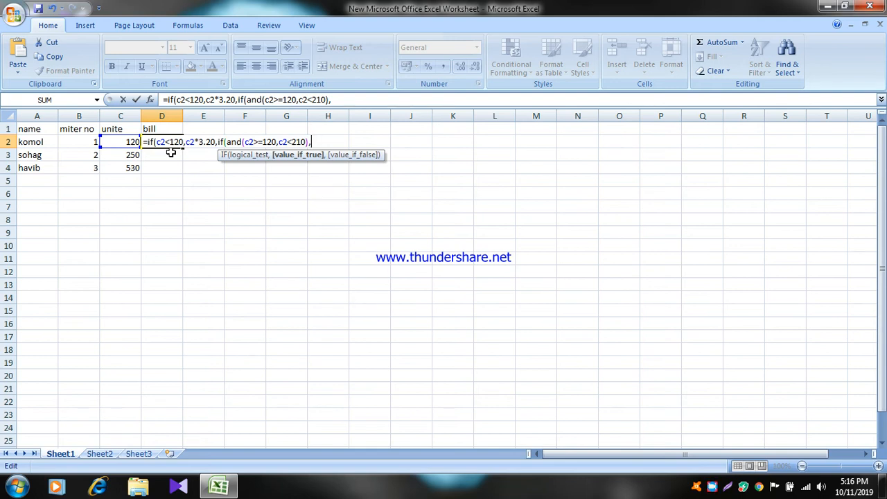
{"action": "type", "text": "c2*4.50,"}
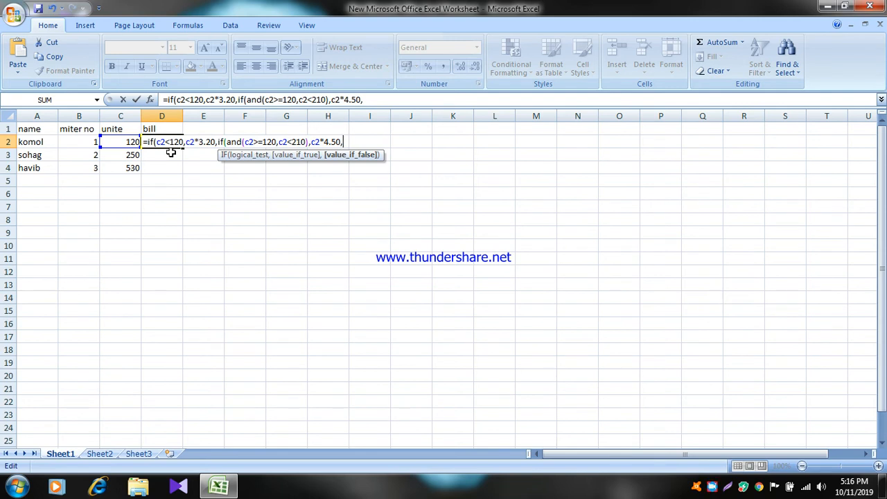
Add the next tier to the D2 formula with if(and(c2>=210,c2<350),c2*5.50, for usage from 210 up to 350 units.
{"action": "type", "text": "if"}
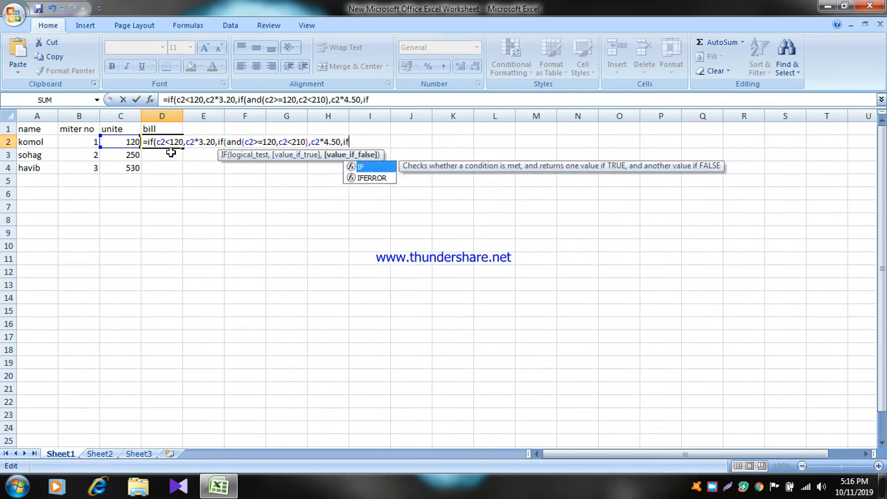
{"action": "type", "text": "(a"}
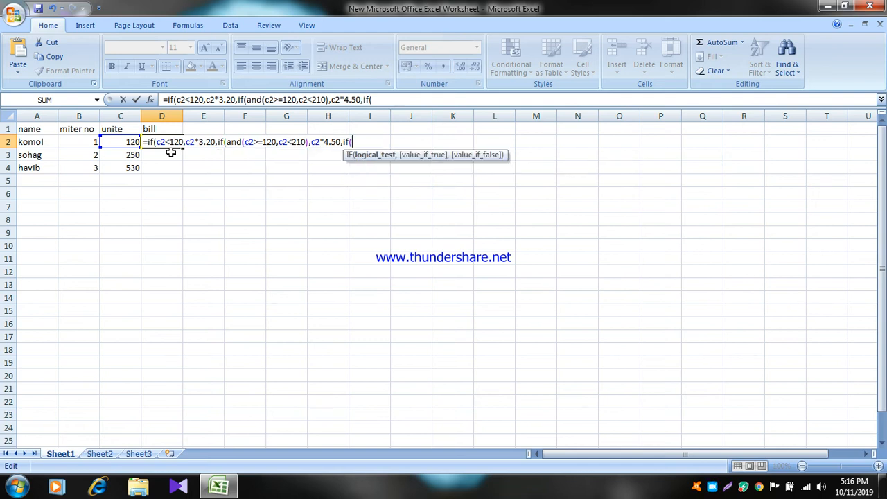
{"action": "type", "text": "nd("}
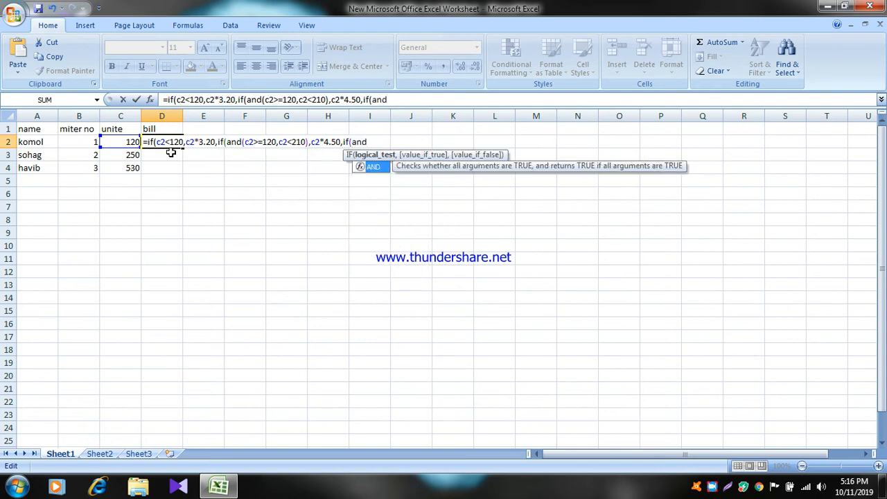
{"action": "type", "text": "c2"}
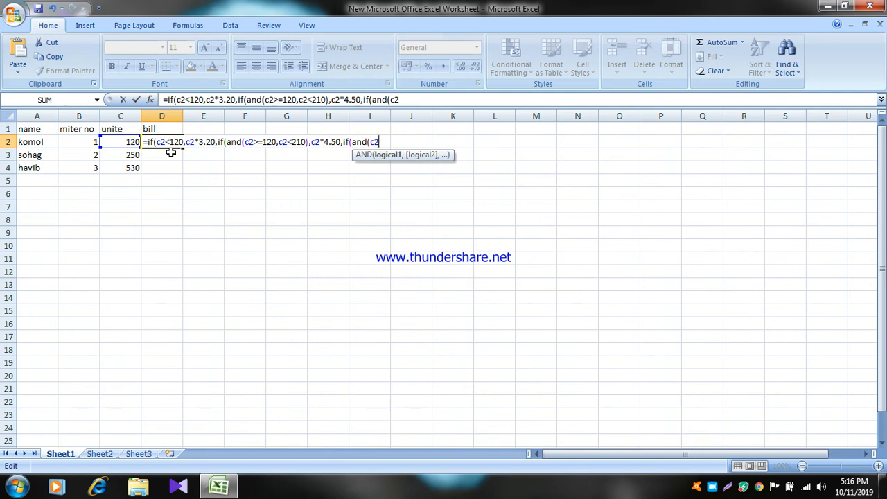
{"action": "type", "text": ">=210,c2"}
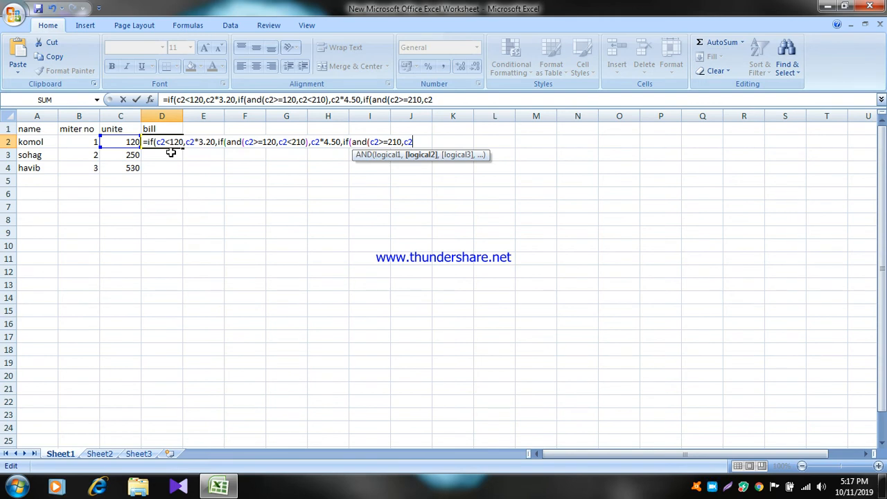
{"action": "type", "text": "<"}
{"action": "type", "text": "350),"}
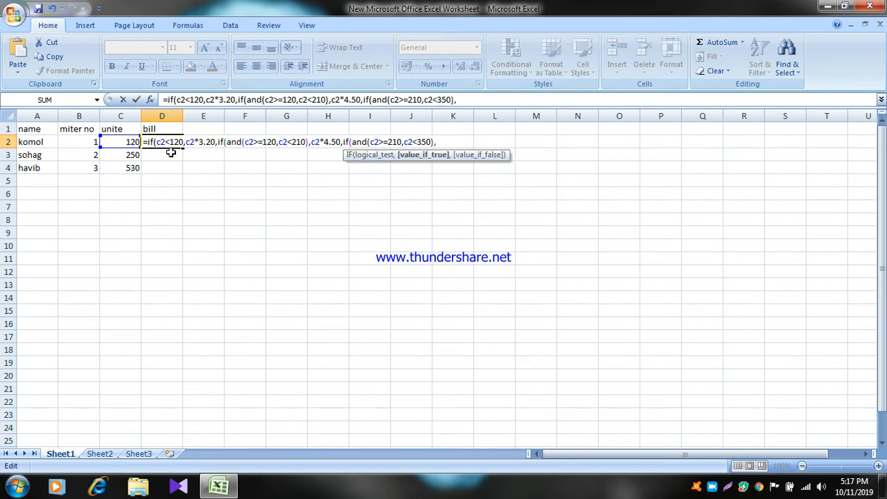
{"action": "type", "text": "c2*5.50,"}
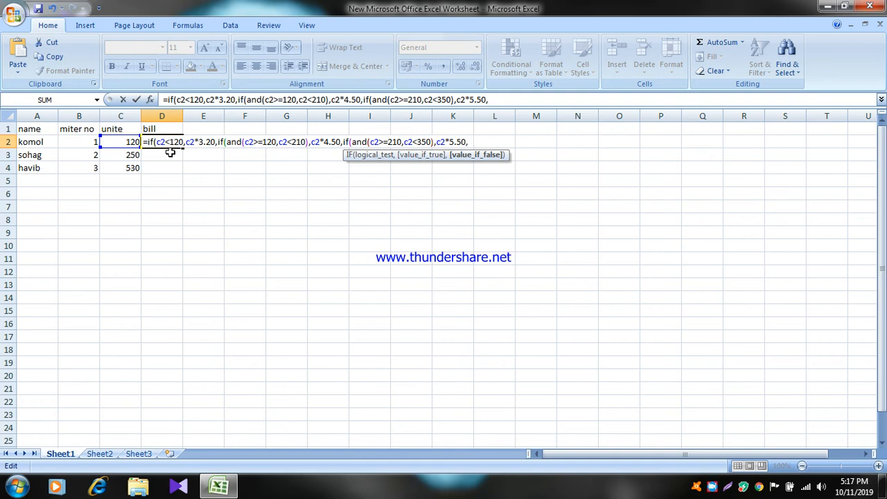
Add the 6.50 rate tier to the D2 formula with if(and(c2>=350,c2<500),c2*6.50, for usage from 350 up to 500 units.
{"action": "type", "text": "if"}
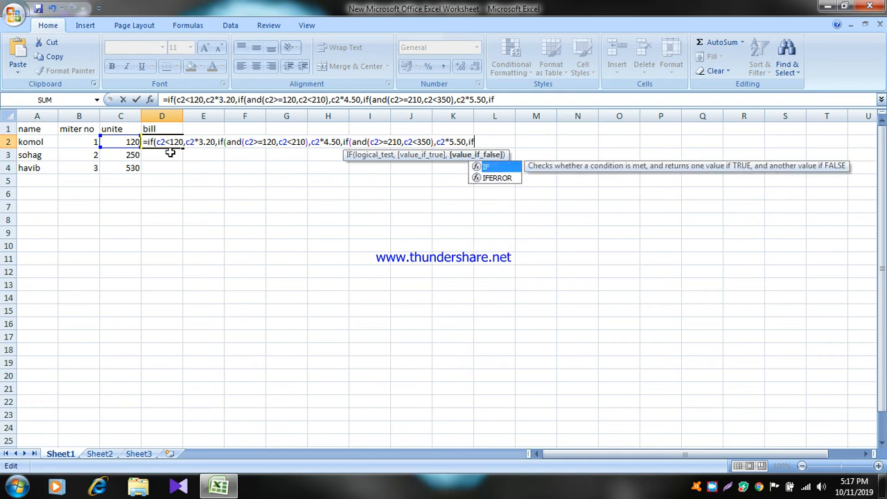
{"action": "type", "text": "(an"}
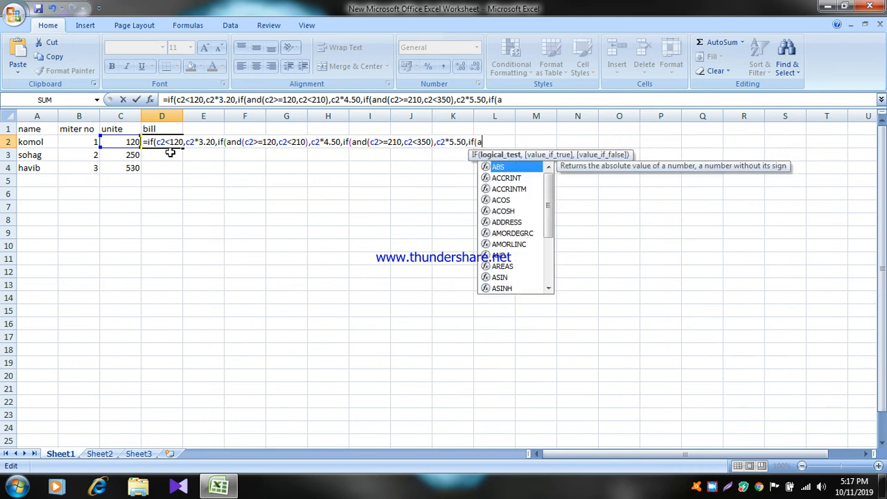
{"action": "type", "text": "d"}
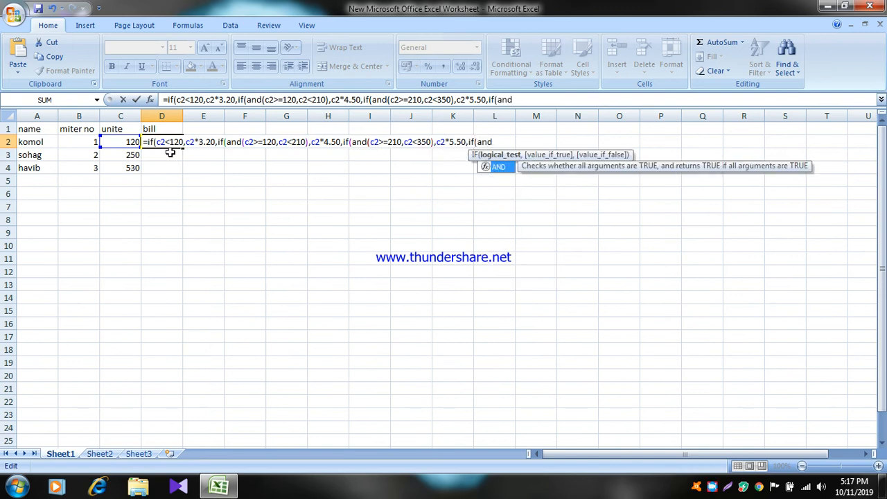
{"action": "type", "text": "(c"}
{"action": "type", "text": "2"}
{"action": "type", "text": ">-"}
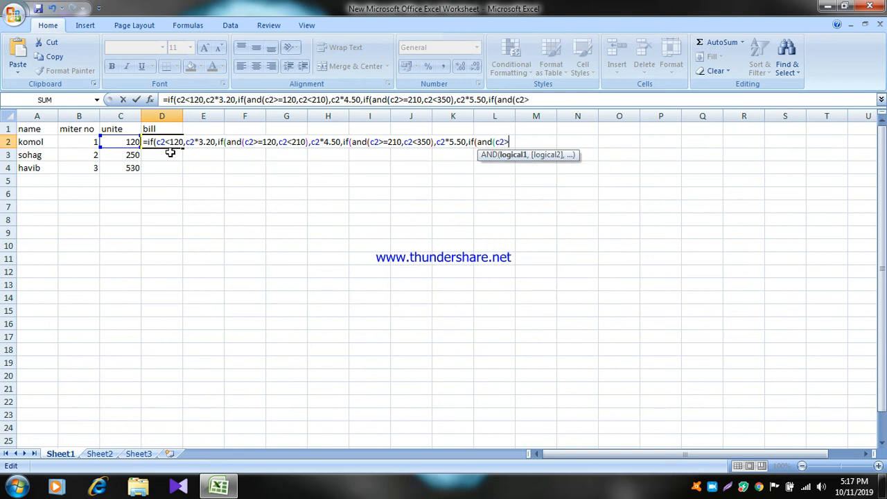
{"action": "key", "text": "BackSpace"}
{"action": "type", "text": "="}
{"action": "type", "text": "350,"}
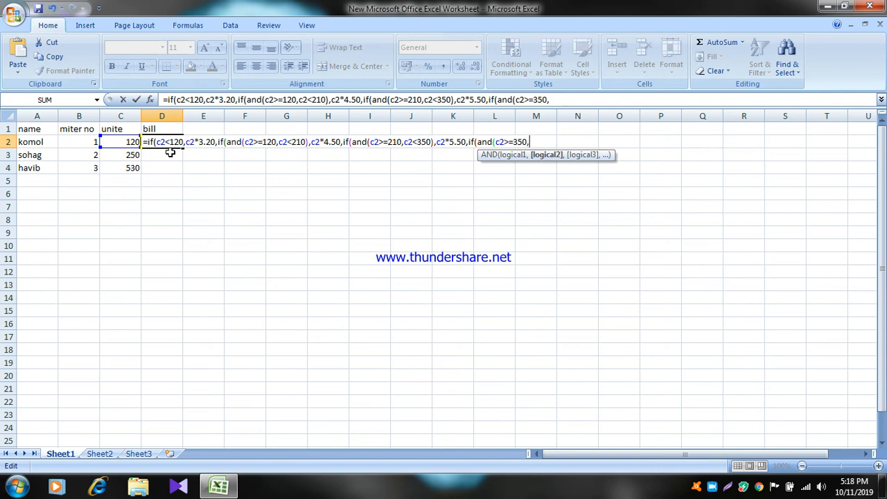
{"action": "type", "text": "c2<500"}
{"action": "type", "text": ")"}
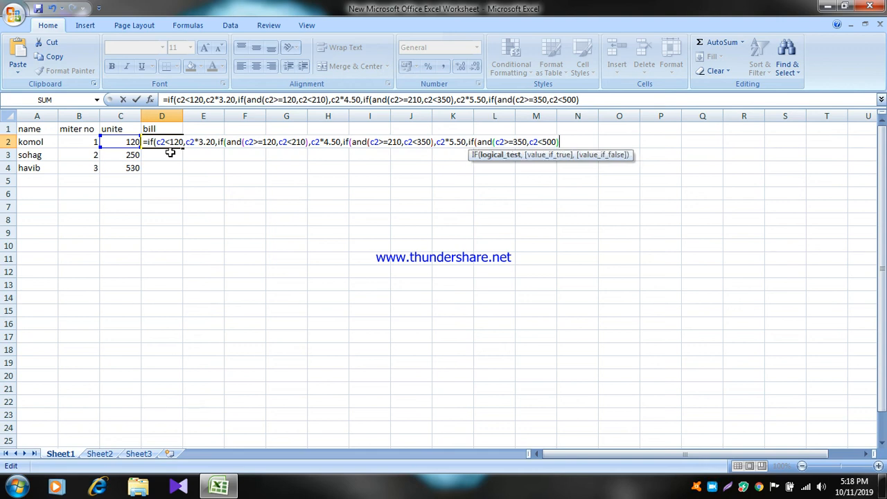
{"action": "type", "text": ","}
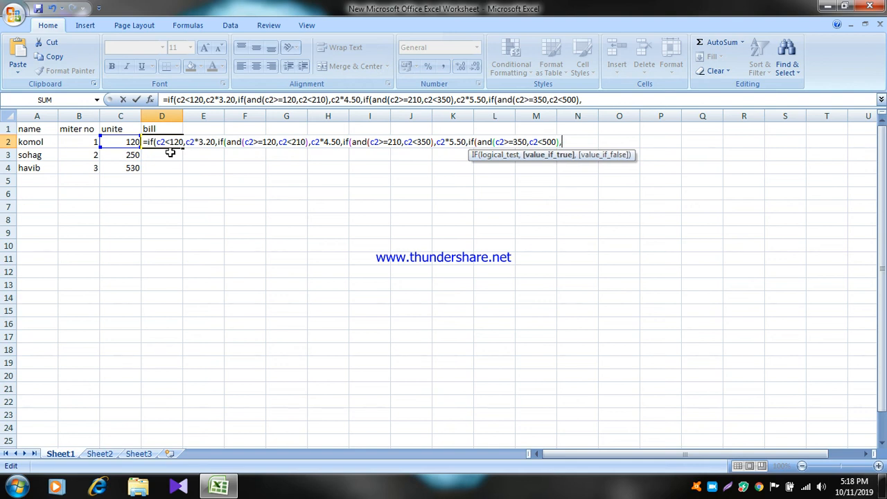
{"action": "type", "text": "c2"}
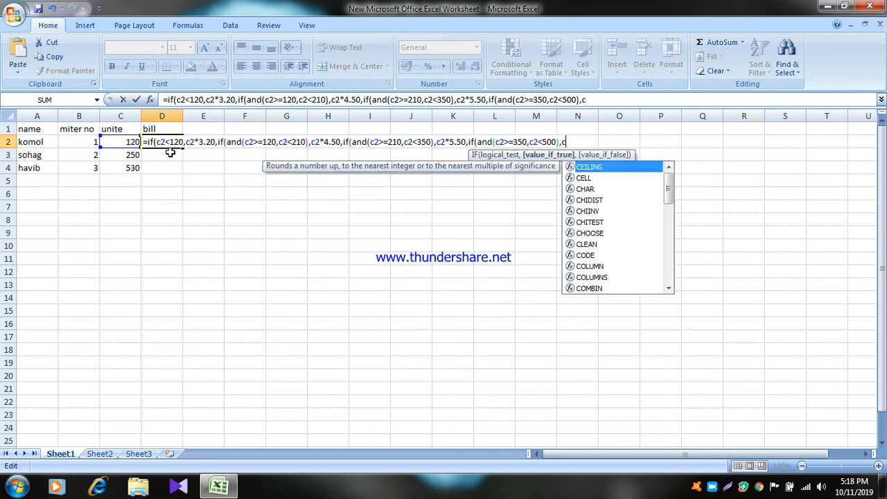
{"action": "type", "text": "*"}
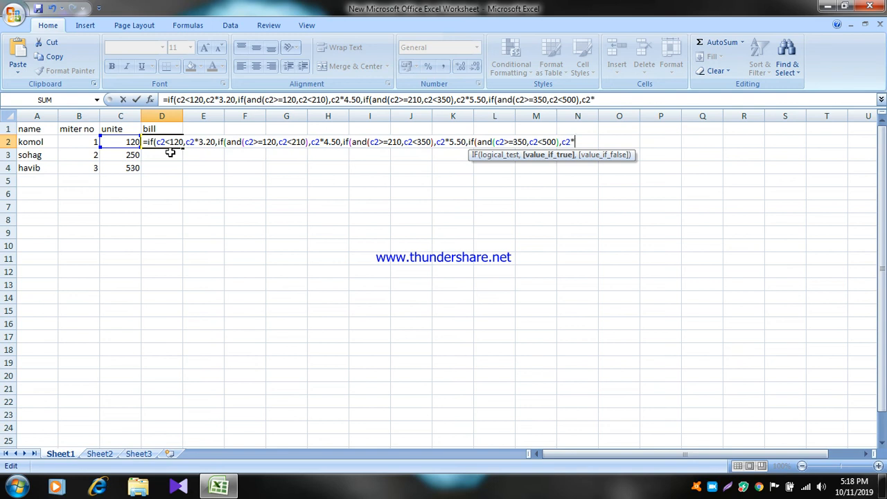
{"action": "type", "text": "6.50,"}
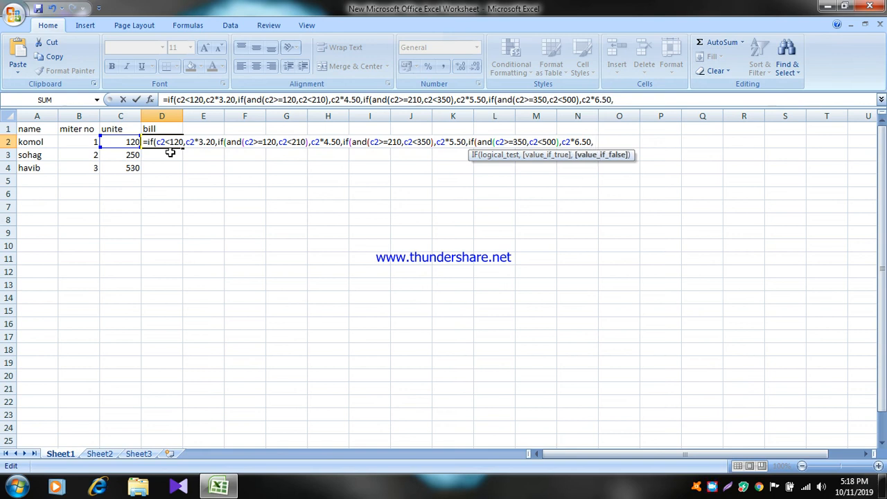
Finish the D2 formula with if(c2>=500,c2*7.00)))) to charge 7.00 per unit from 500 units, and enter it.
{"action": "type", "text": "if"}
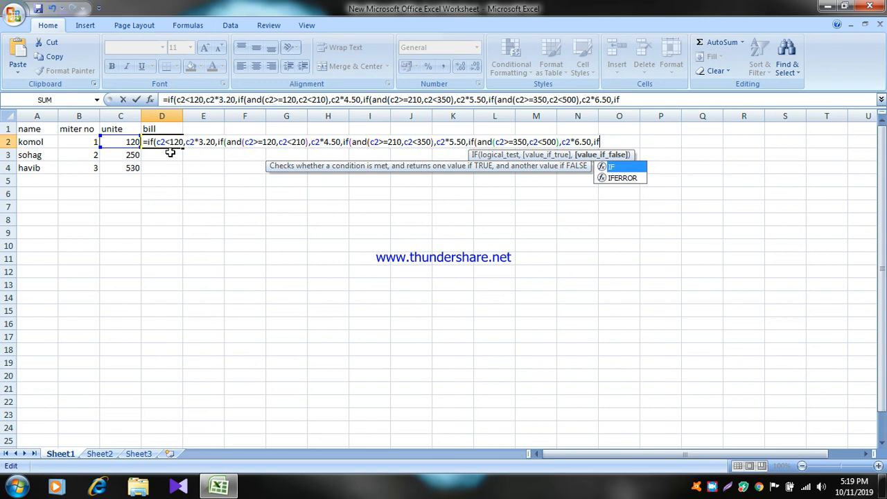
{"action": "type", "text": "("}
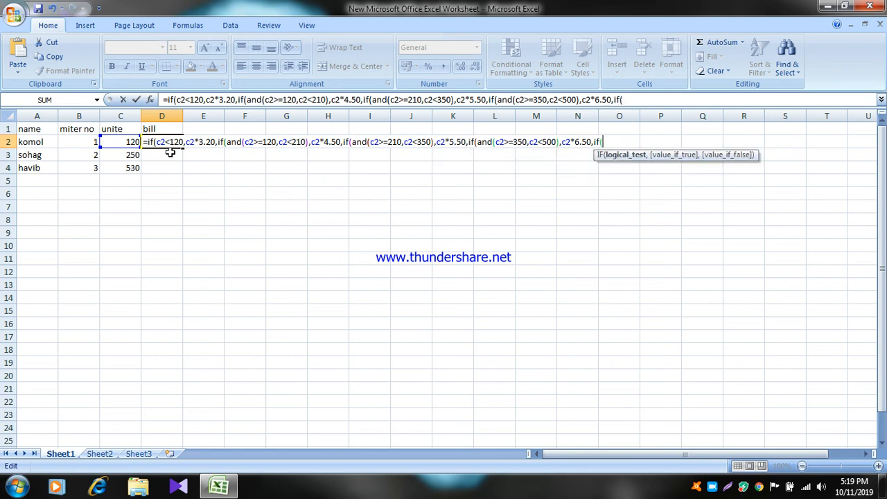
{"action": "type", "text": "c2>=500,"}
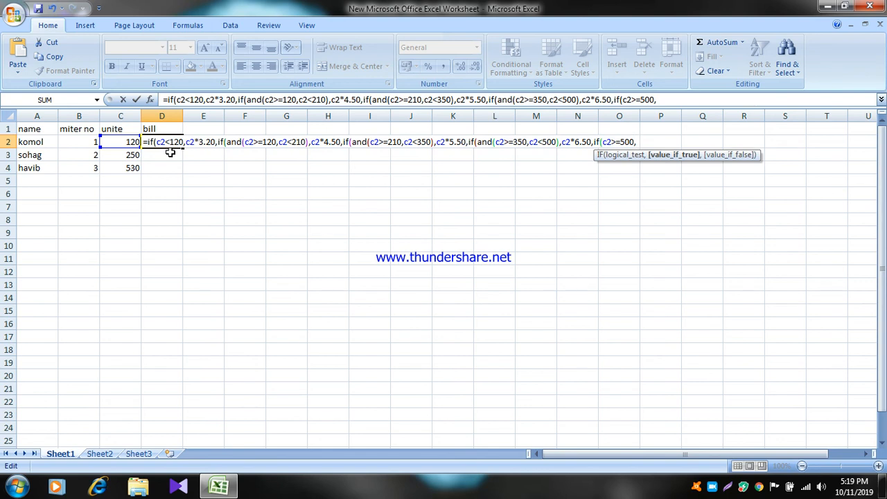
{"action": "type", "text": "c2"}
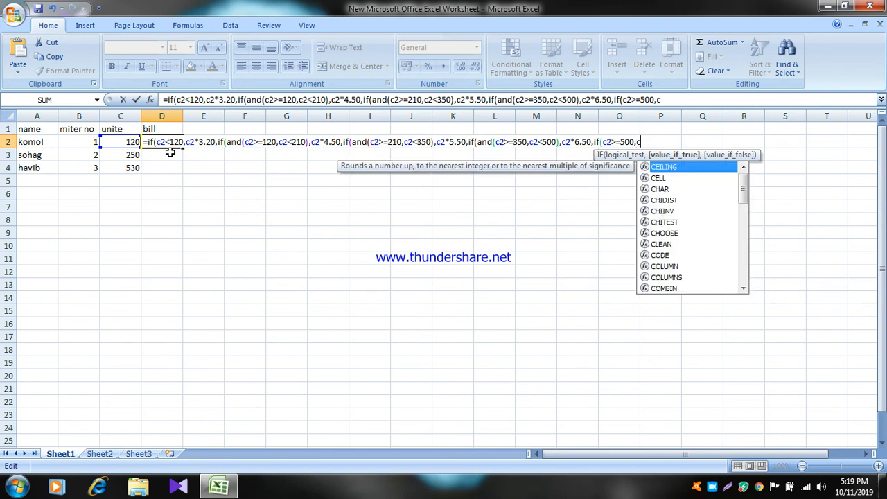
{"action": "type", "text": "*7"}
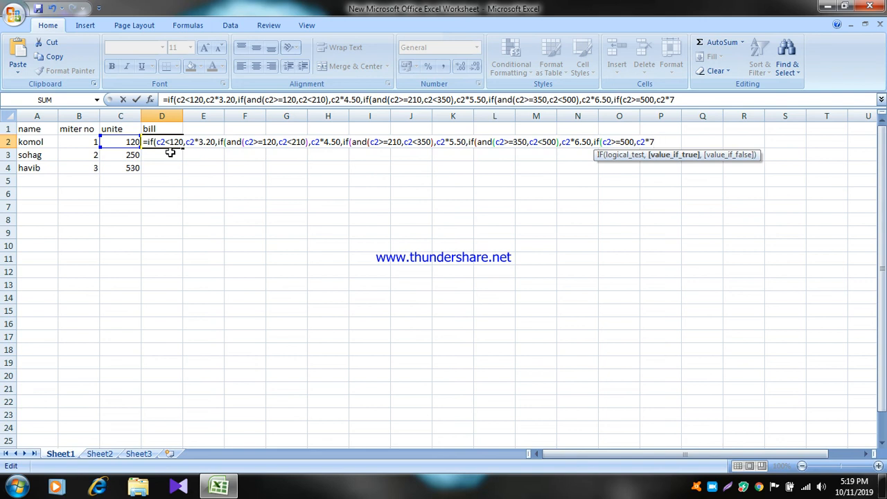
{"action": "type", "text": ".00"}
{"action": "type", "text": "))))"}
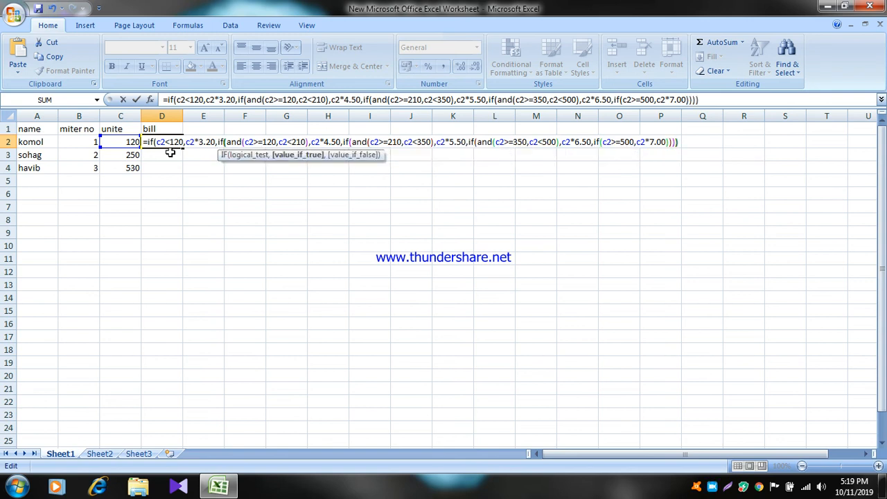
{"action": "key", "text": "Return"}
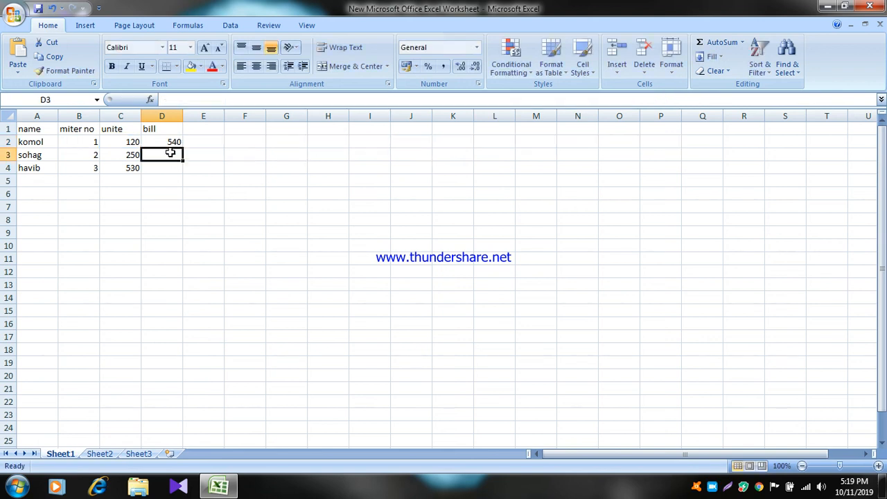
Fill the bill formula from D2 down through D4 for the remaining customers, ending on cell F4.
{"action": "left_click", "coordinate": [170, 142]}
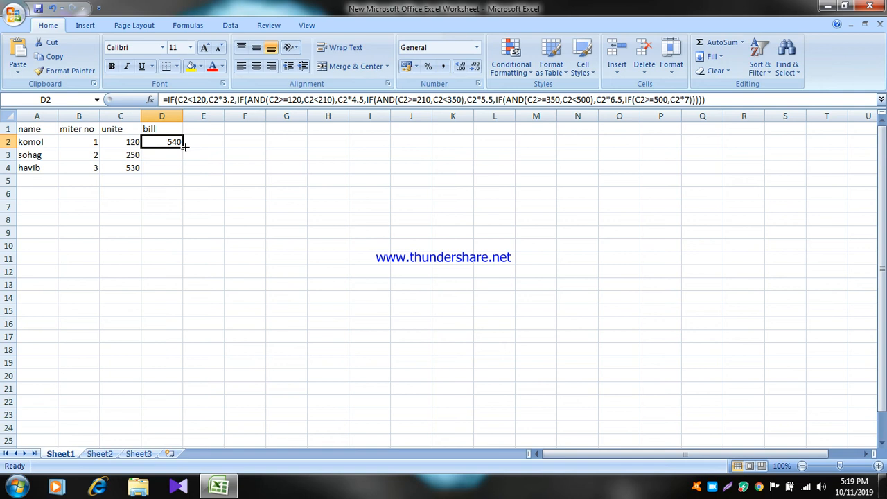
{"action": "left_click_drag", "start_coordinate": [182, 146], "coordinate": [178, 168]}
{"action": "left_click", "coordinate": [243, 166]}
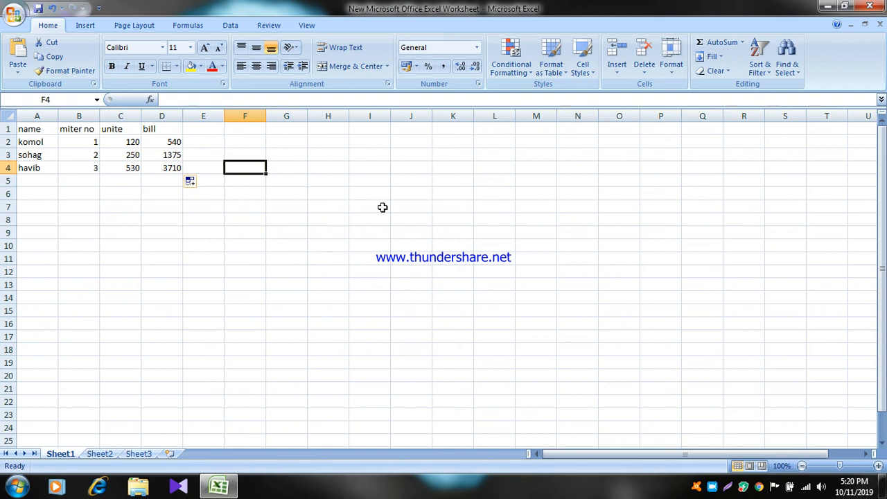
Close the workbook without saving the changes.
{"action": "left_click", "coordinate": [884, 9]}
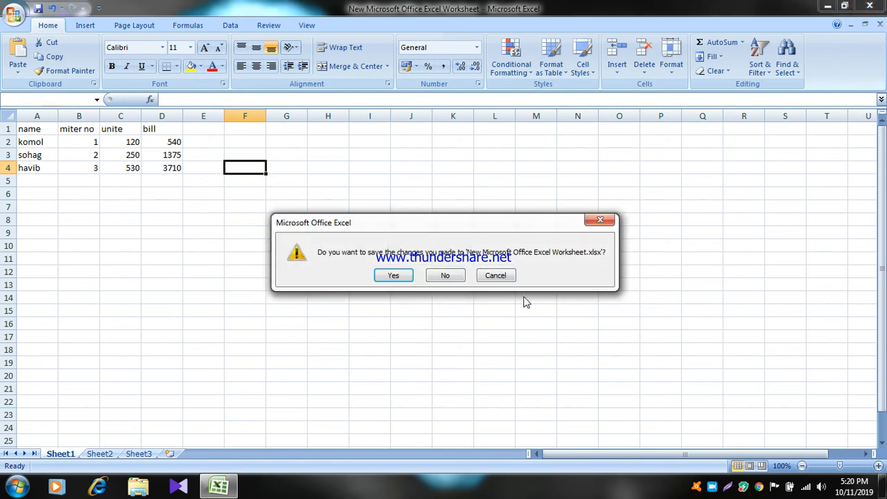
{"action": "left_click", "coordinate": [445, 276]}
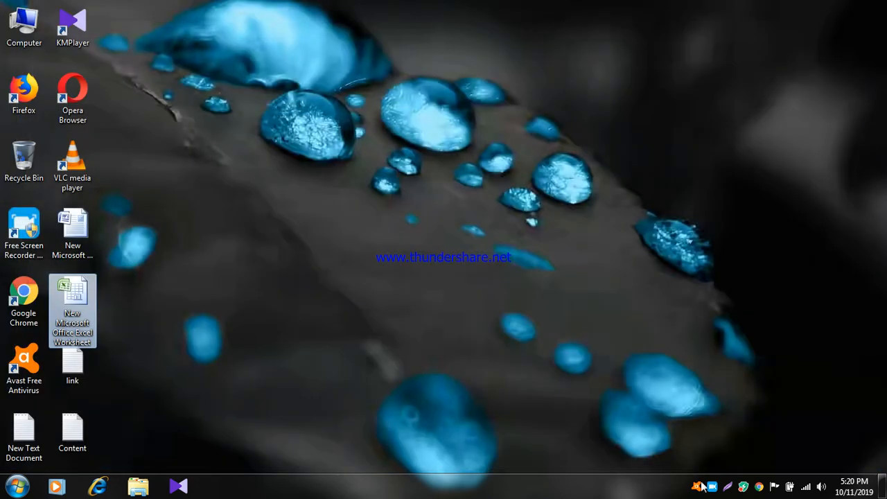